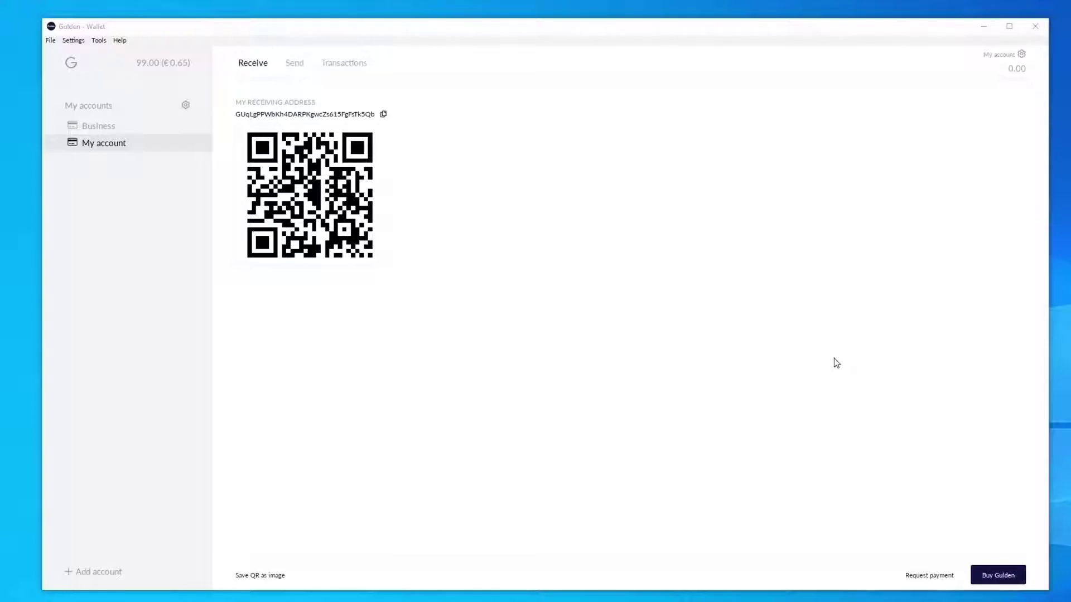
- Create a mining account named 'JustGulden Mining', authorising it with the wallet passphrase
{"action": "left_click", "coordinate": [103, 572]}
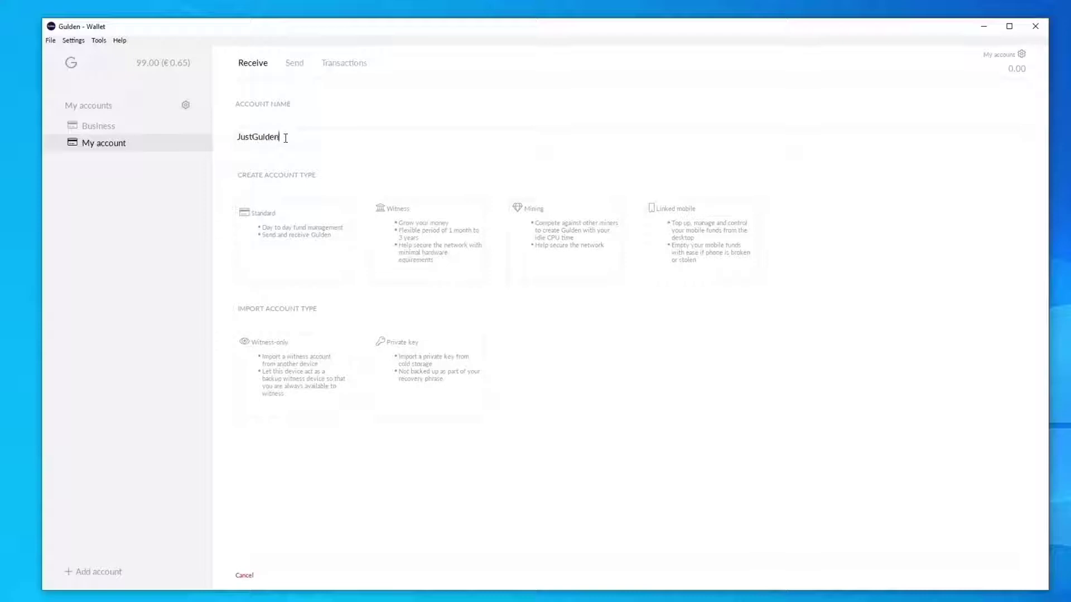
{"action": "type", "text": " Mining"}
{"action": "left_click", "coordinate": [526, 241]}
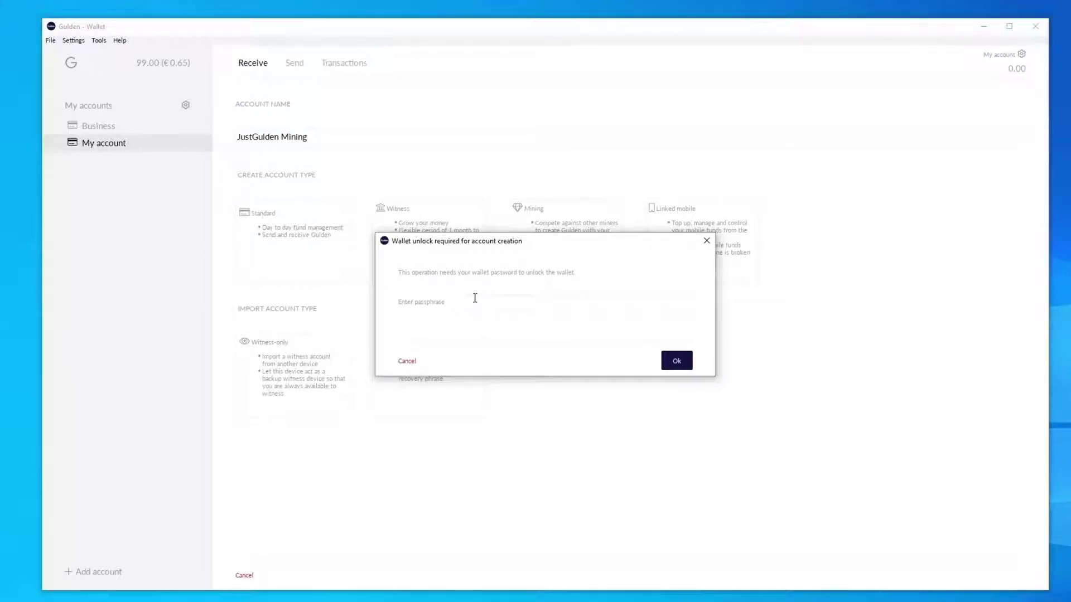
{"action": "type", "text": "**************"}
{"action": "left_click", "coordinate": [677, 361]}
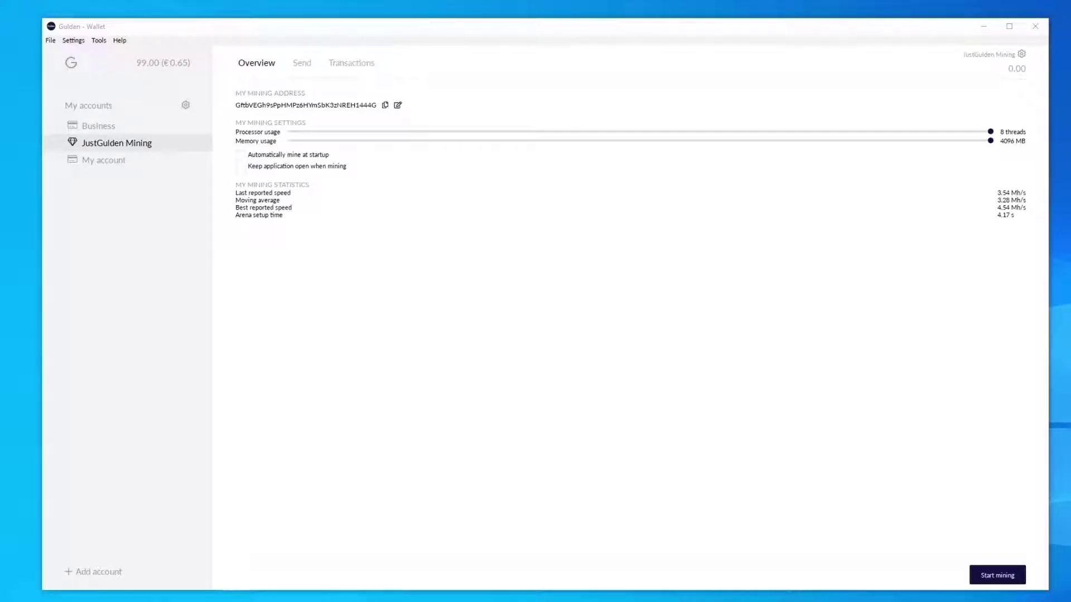
{"action": "left_click", "coordinate": [100, 579]}
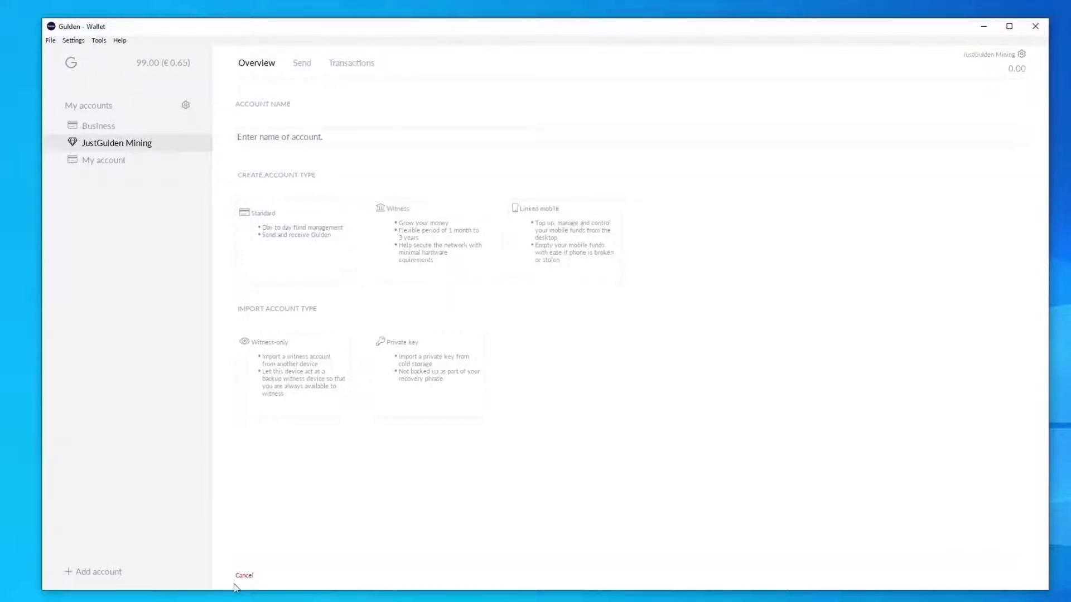
{"action": "left_click", "coordinate": [244, 576]}
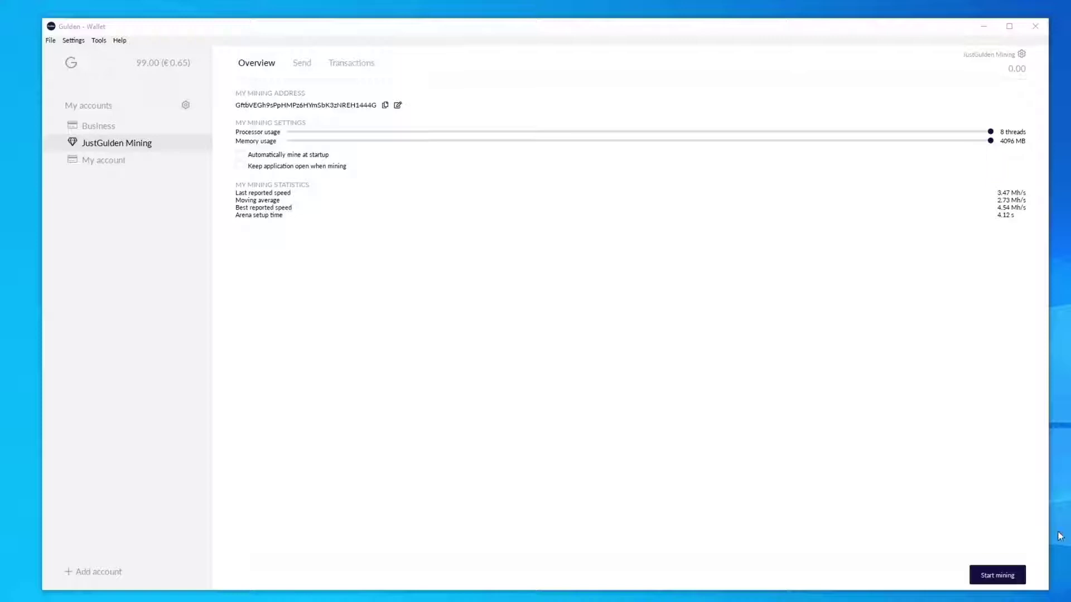
- Start mining on JustGulden Mining and enable keeping the application open when mining
{"action": "left_click", "coordinate": [1007, 577]}
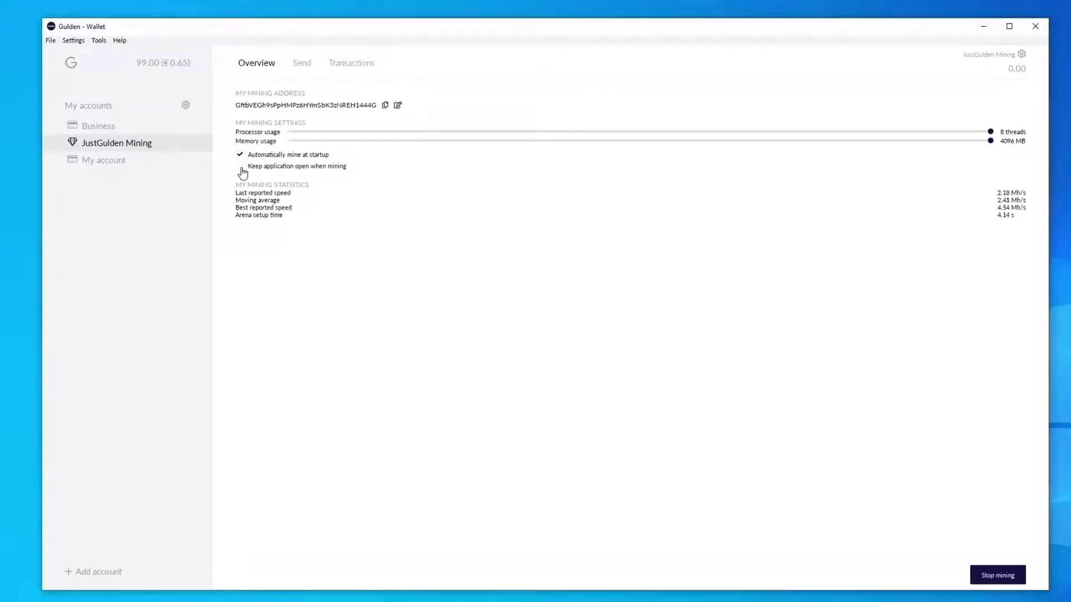
{"action": "left_click", "coordinate": [241, 167]}
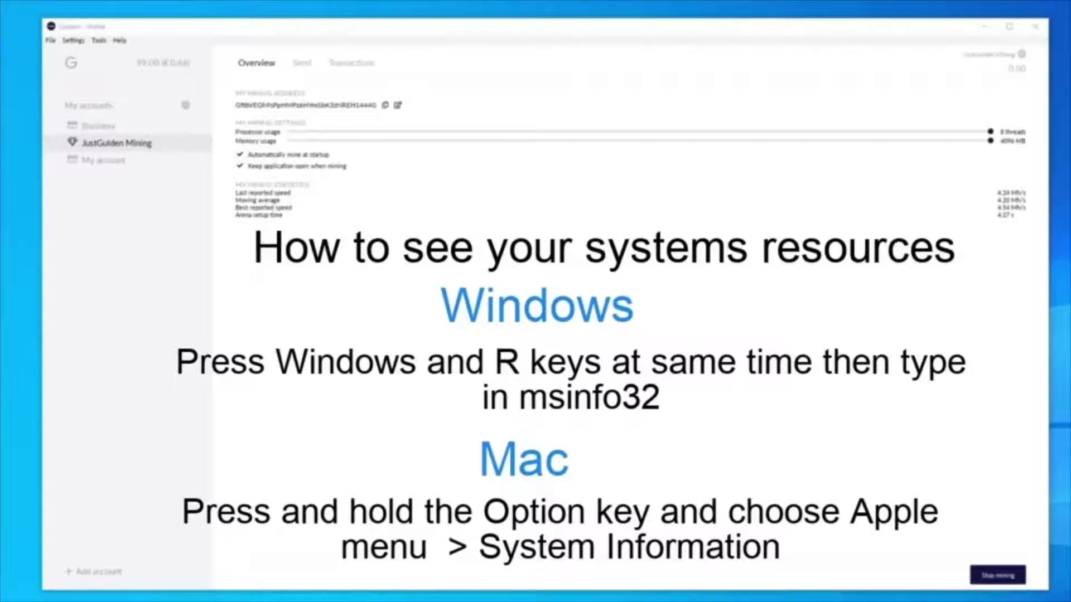
- Launch System Information with msinfo32 from the Run prompt
{"action": "key", "text": "super+r"}
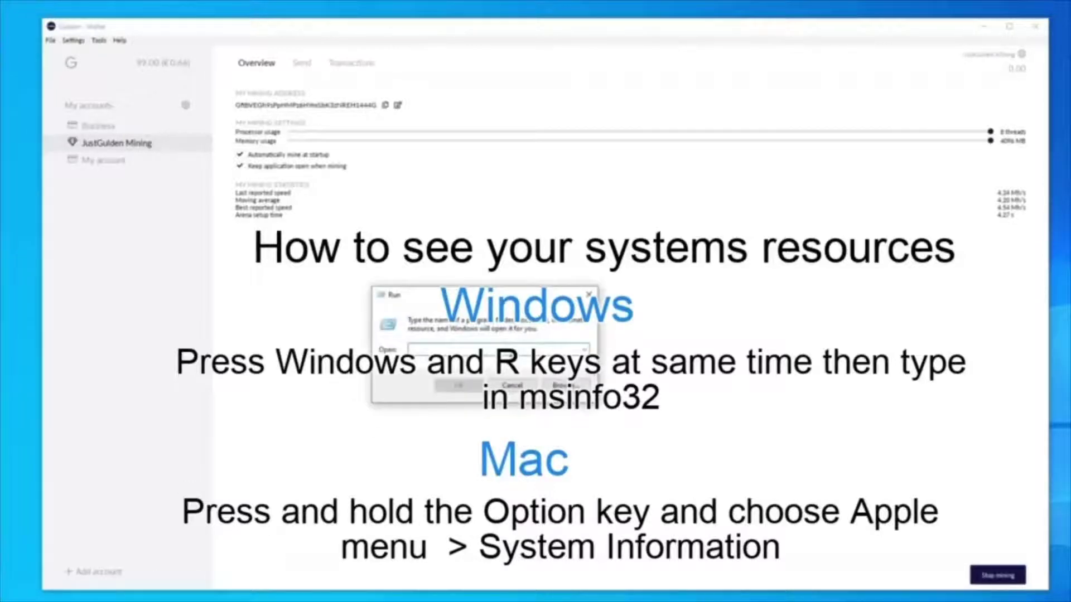
{"action": "type", "text": "msinfo3"}
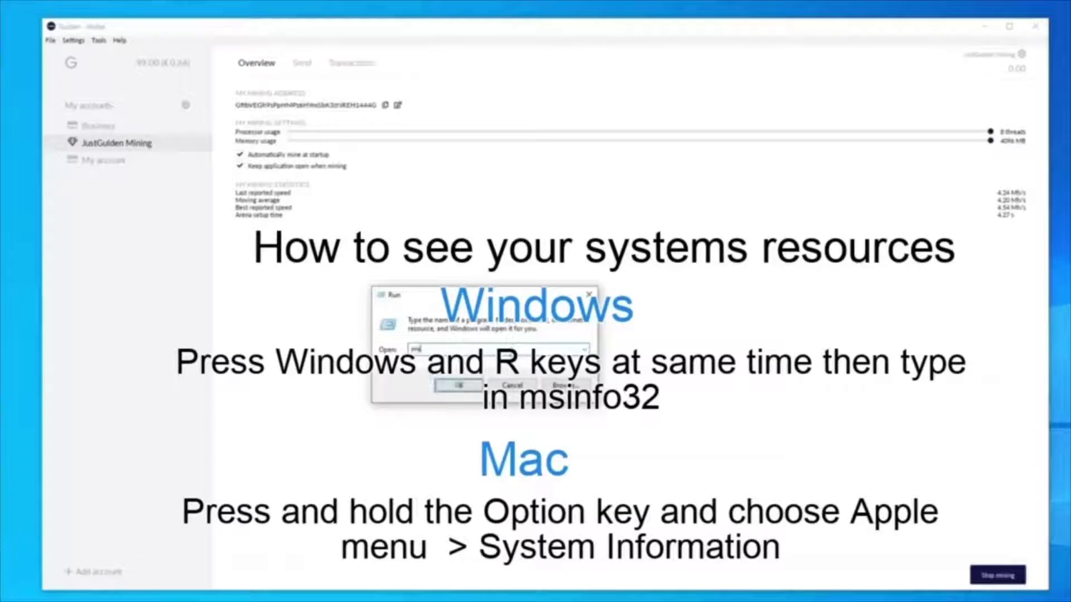
{"action": "type", "text": "2"}
{"action": "key", "text": "Return"}
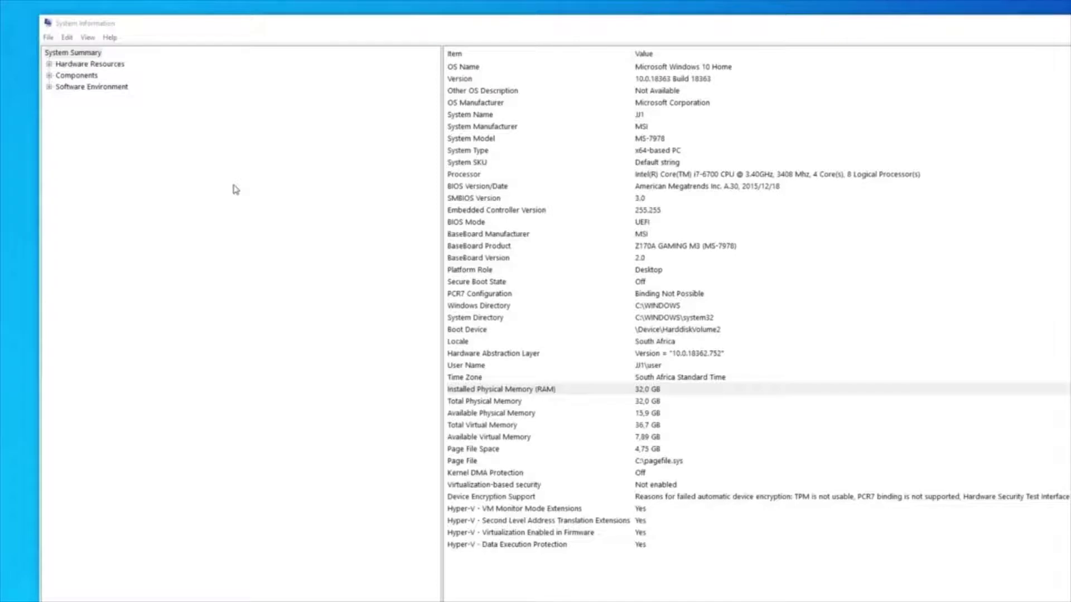
- Check the processor's 4 cores, 8 logical processors and the 32 GB installed RAM
{"action": "left_click", "coordinate": [477, 175]}
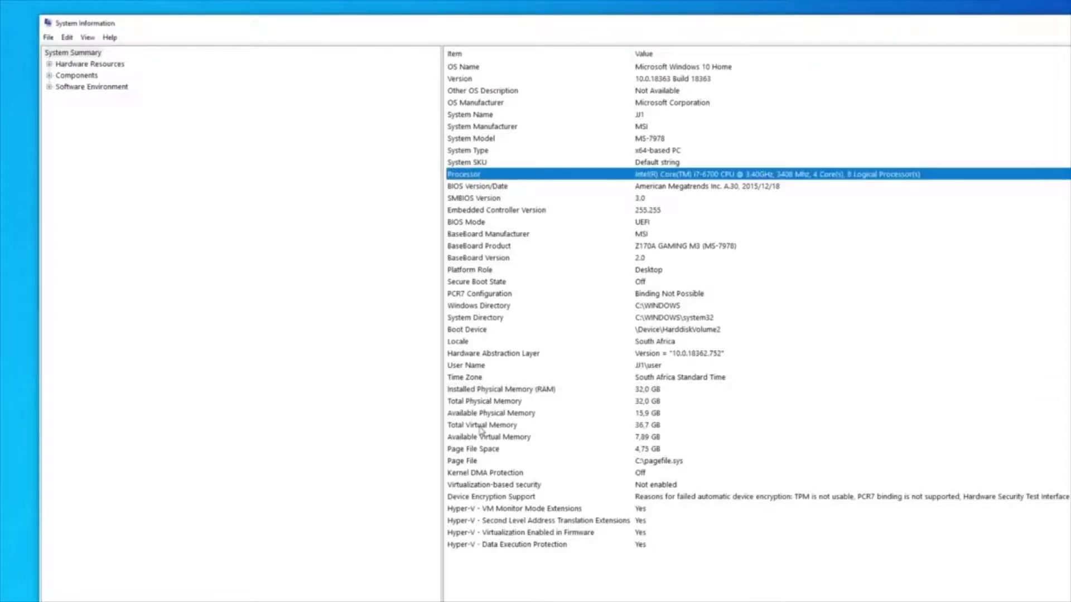
{"action": "left_click", "coordinate": [501, 403]}
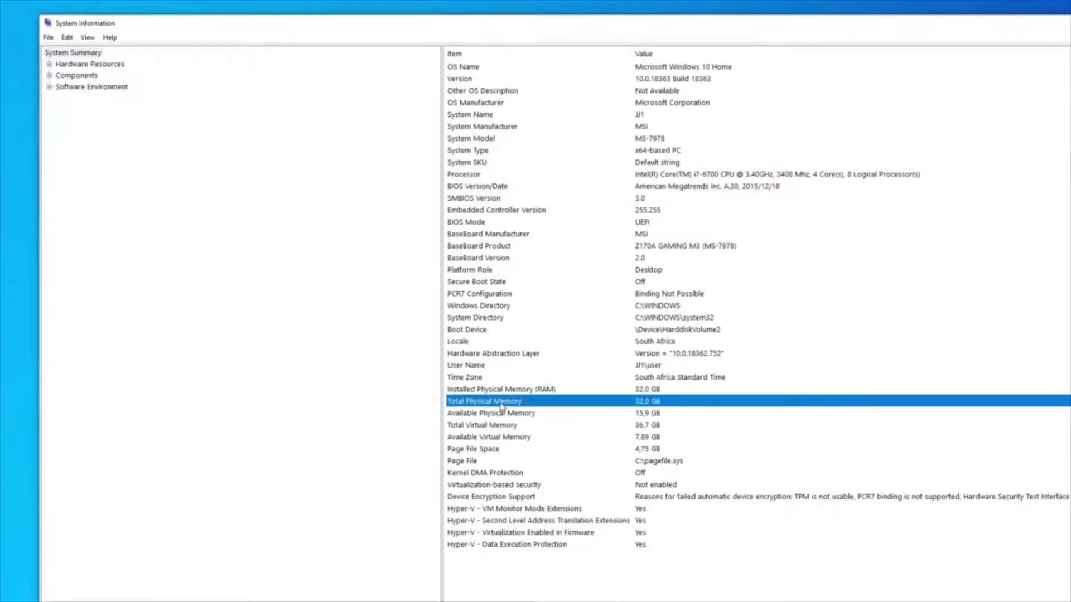
{"action": "left_click", "coordinate": [898, 175]}
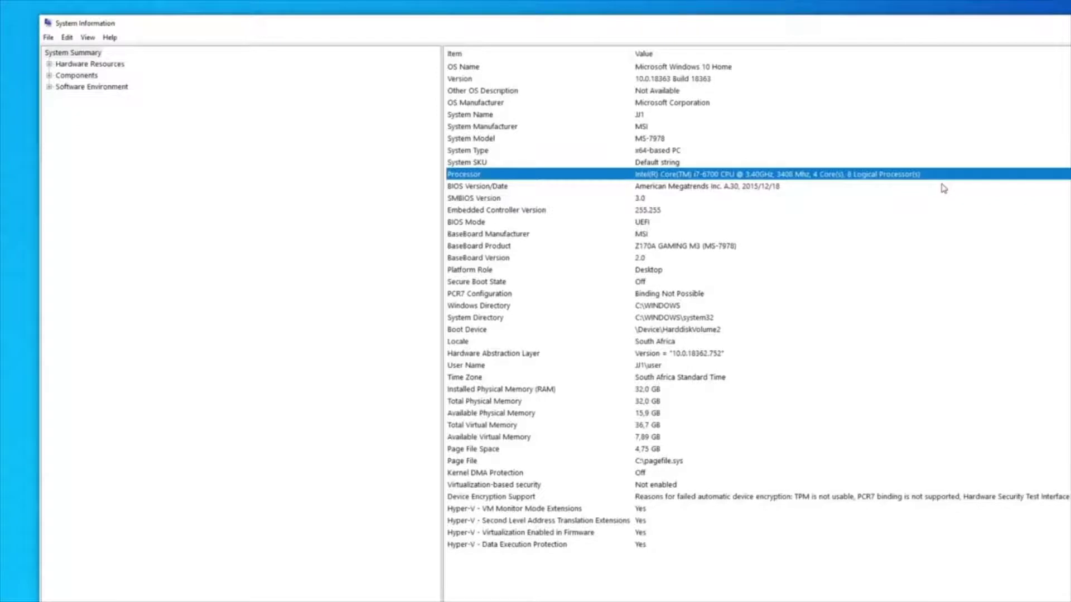
{"action": "left_click", "coordinate": [536, 389]}
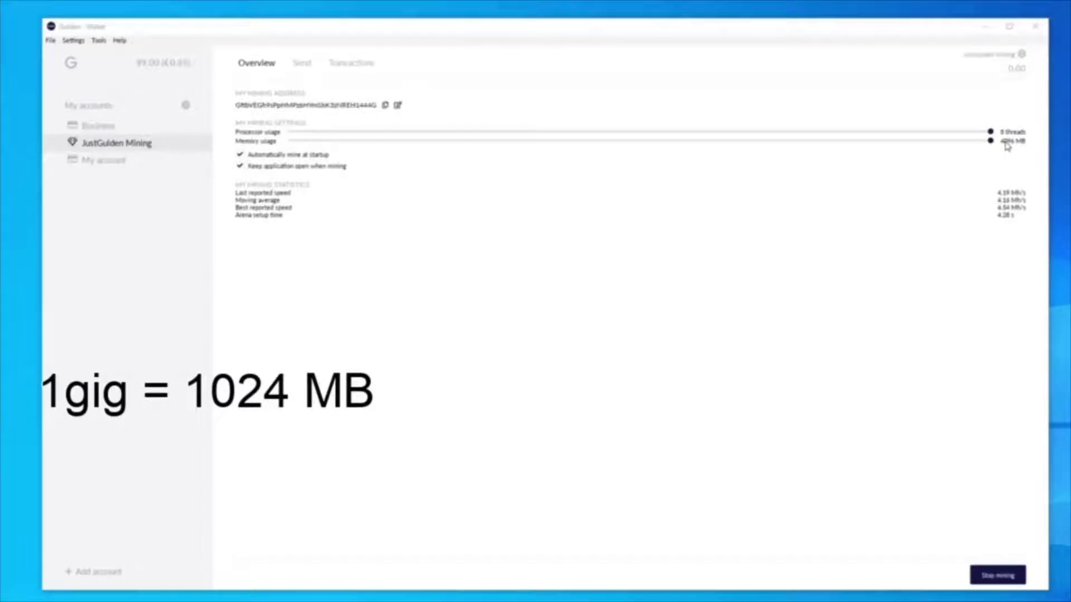
{"action": "left_click", "coordinate": [805, 147]}
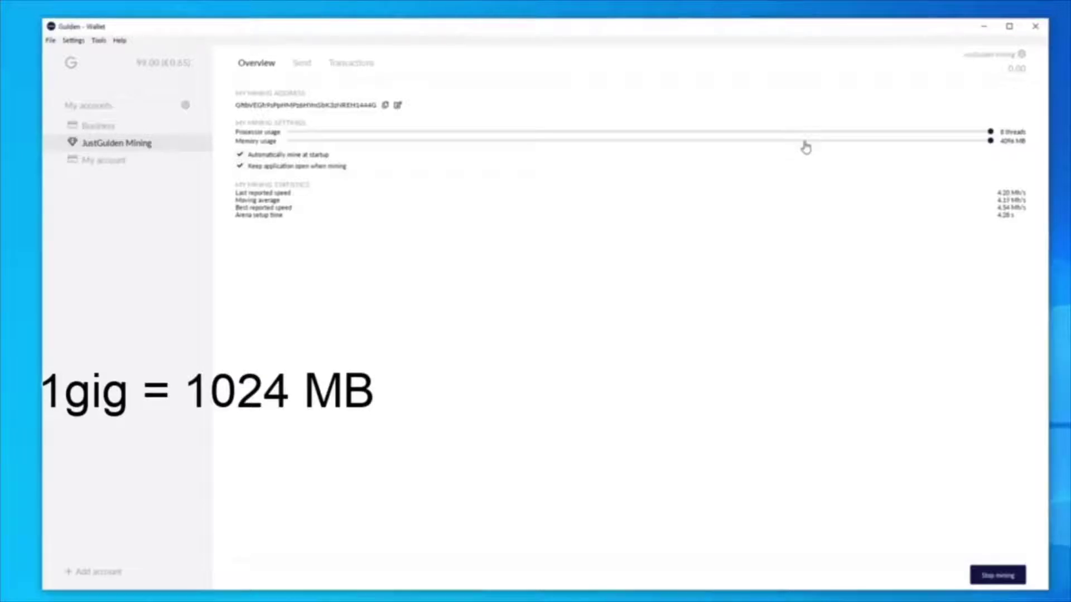
{"action": "left_click", "coordinate": [806, 146]}
{"action": "left_click", "coordinate": [636, 144]}
{"action": "key", "text": "Right"}
{"action": "key", "text": "Left"}
{"action": "key", "text": "Right"}
{"action": "key", "text": "Right"}
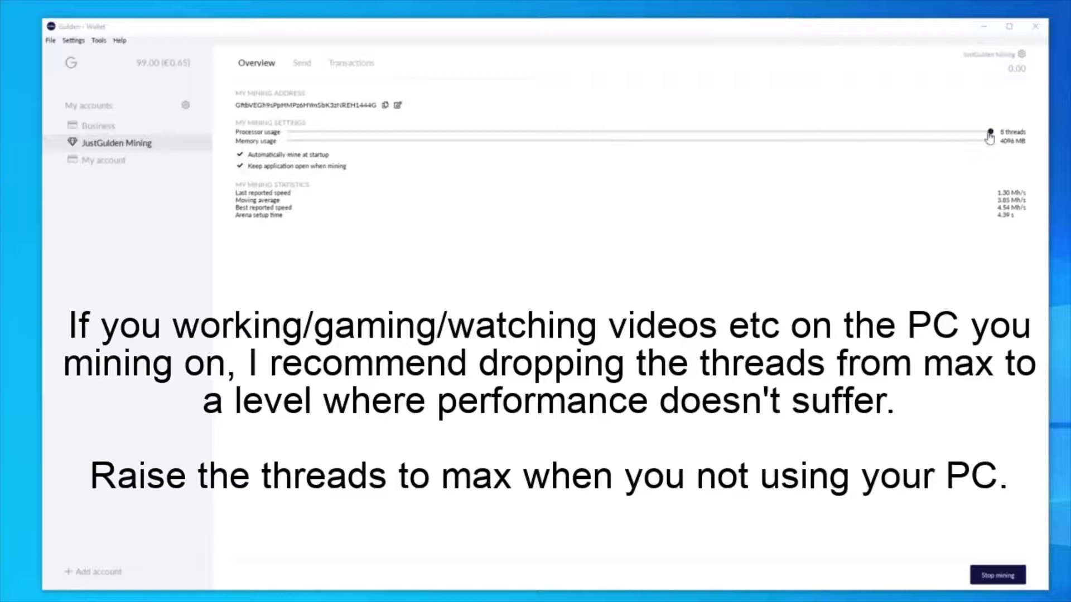
{"action": "left_click_drag", "start_coordinate": [989, 137], "coordinate": [619, 139]}
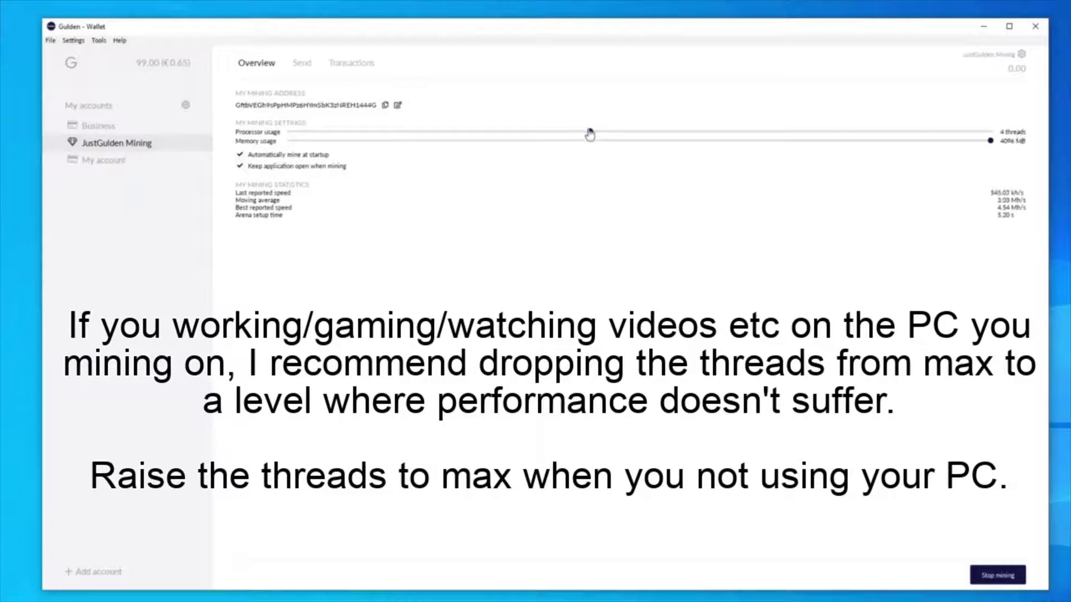
{"action": "left_click_drag", "start_coordinate": [590, 134], "coordinate": [1043, 134]}
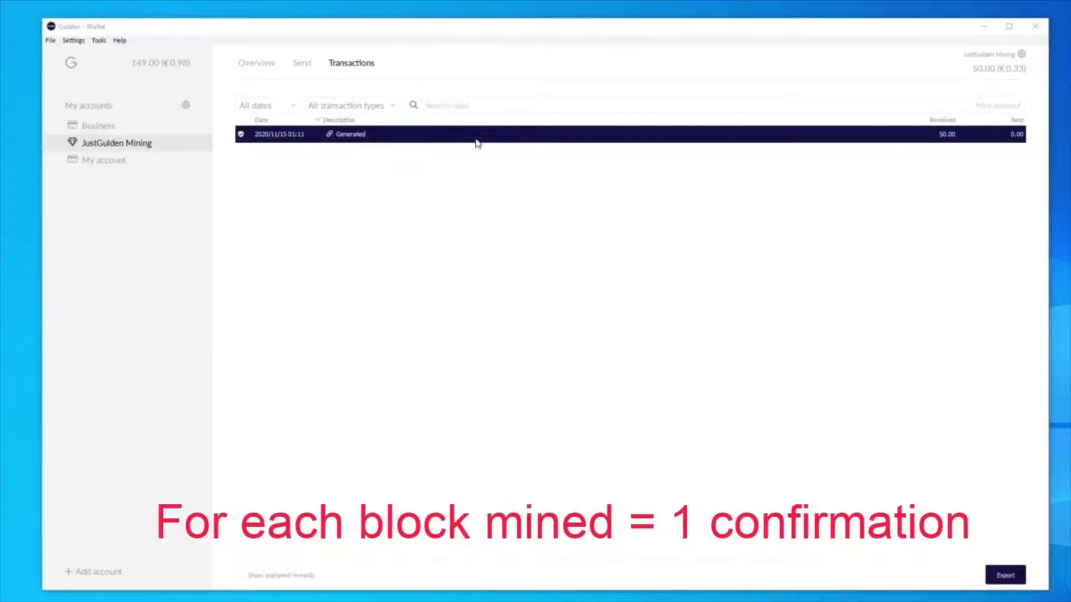
- Open the 50.00 Generated transaction's details, showing 137 confirmations and 101-block maturity
{"action": "double_click", "coordinate": [389, 144]}
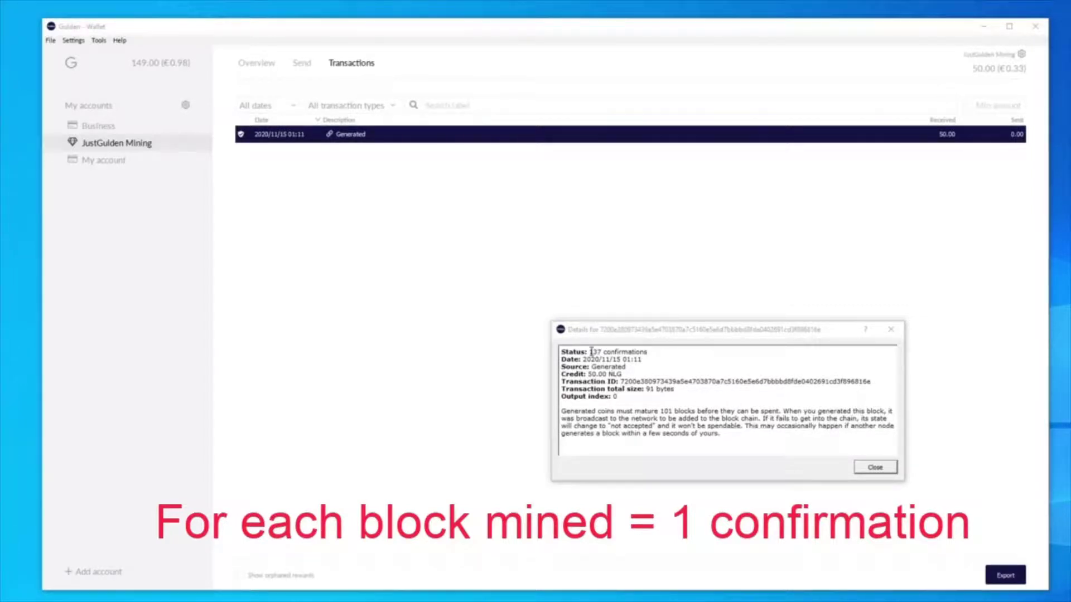
- Highlight the 137 confirmations value, then close the transaction details
{"action": "double_click", "coordinate": [593, 352]}
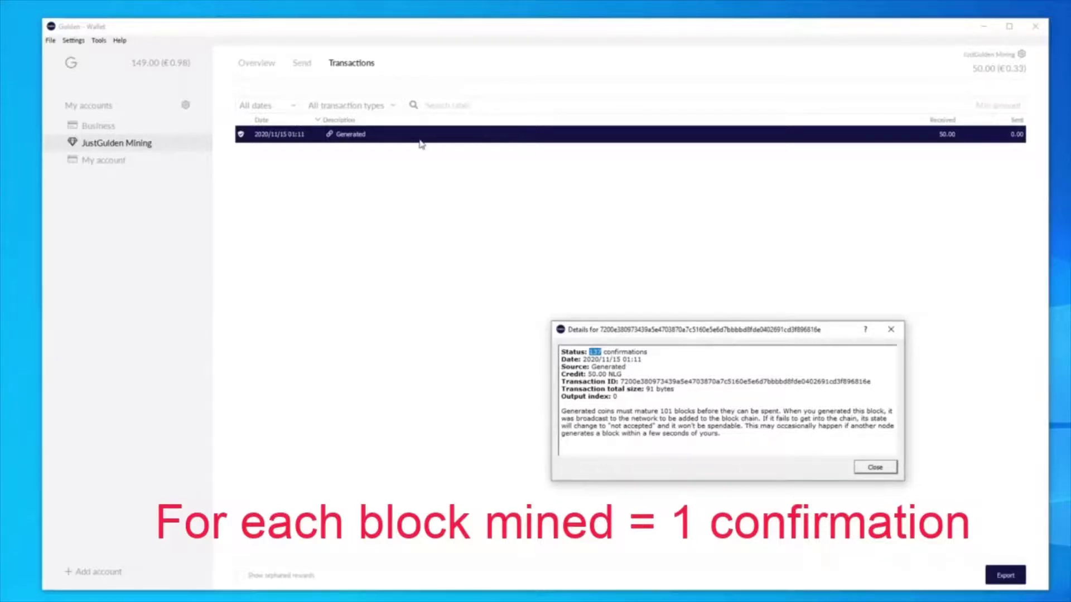
{"action": "left_click", "coordinate": [875, 467]}
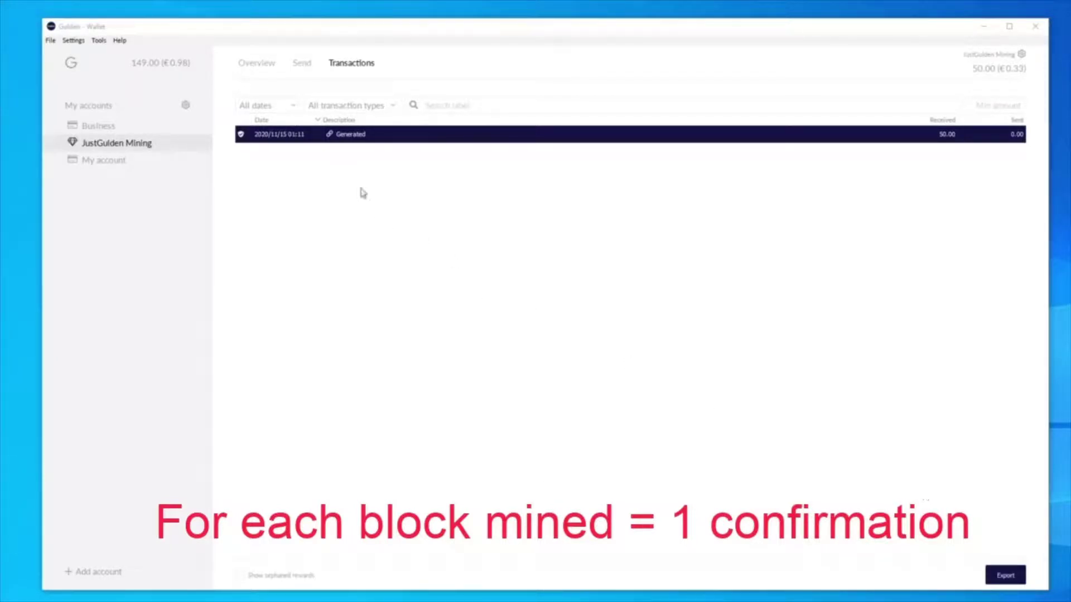
- Bring up the Business account's receiving address to copy it
{"action": "left_click", "coordinate": [301, 63]}
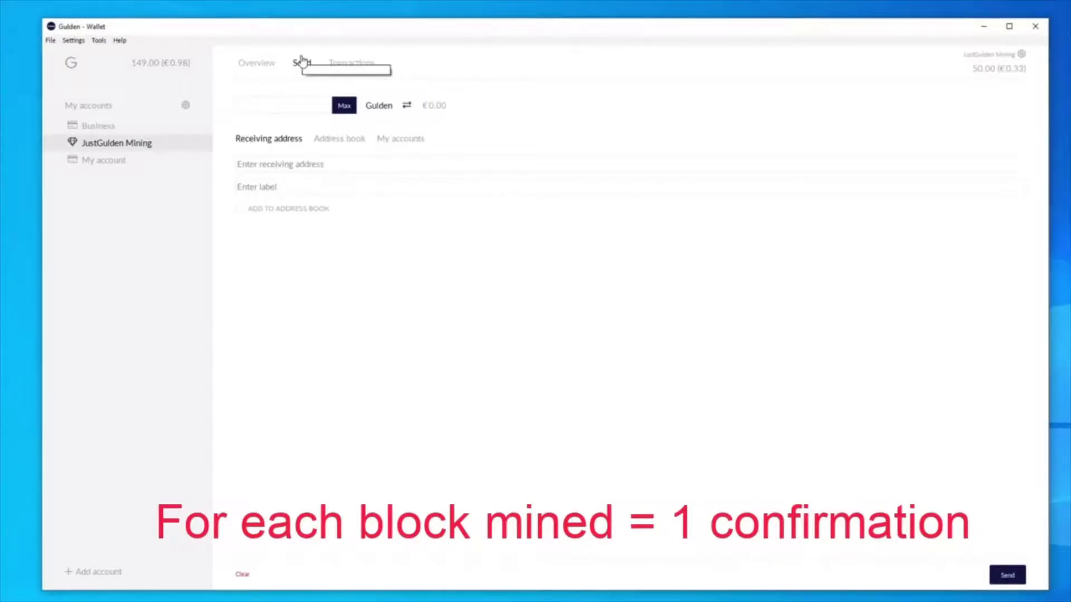
{"action": "left_click", "coordinate": [112, 131]}
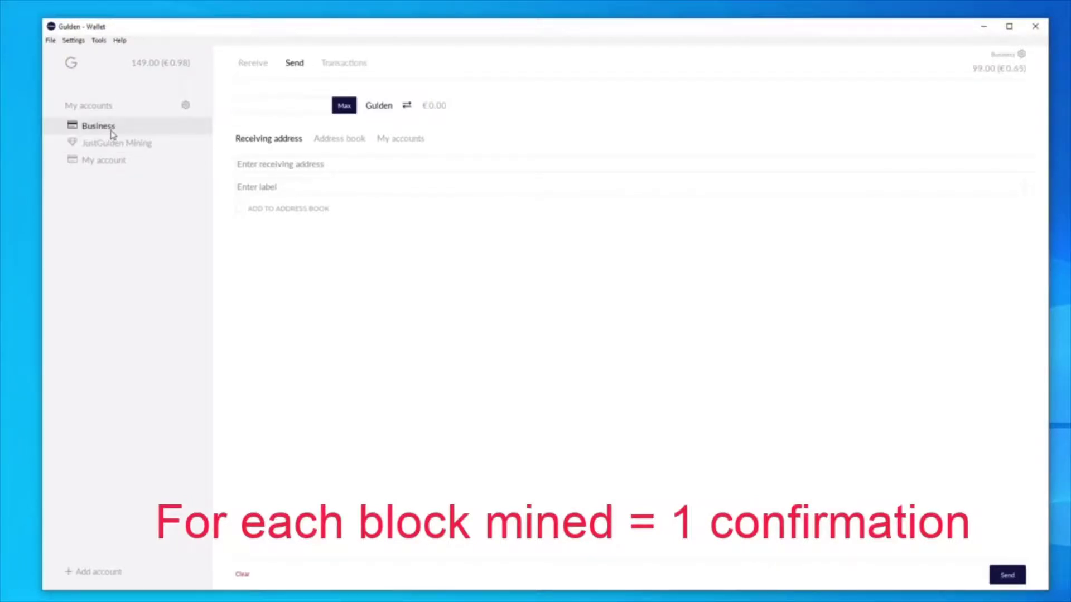
{"action": "left_click", "coordinate": [257, 65]}
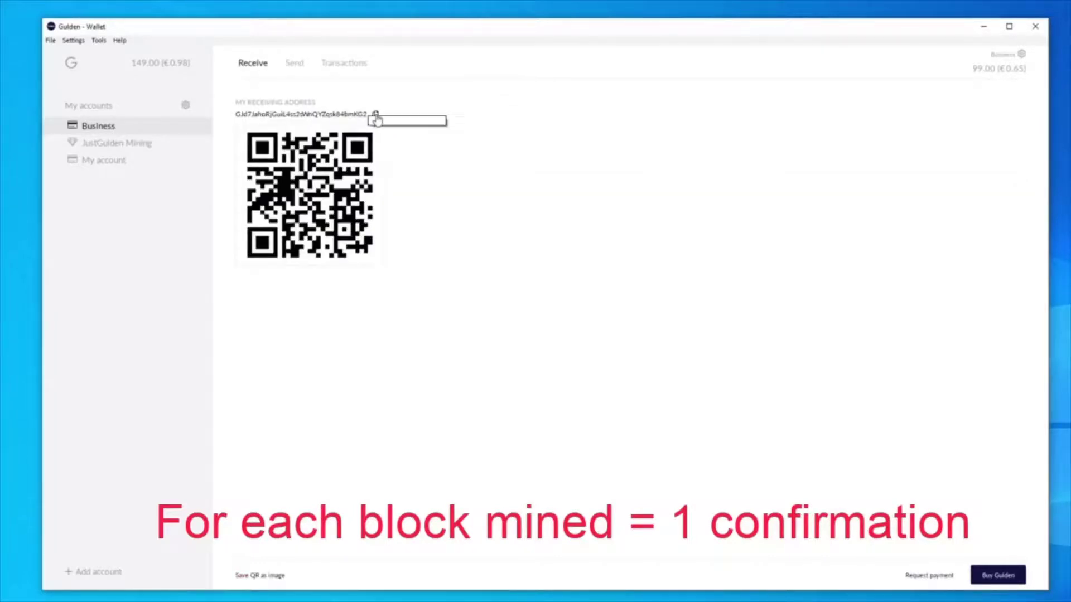
- In JustGulden Mining's send form, paste the Business address and set the maximum 50.00 amount
{"action": "left_click", "coordinate": [141, 143]}
{"action": "left_click", "coordinate": [301, 64]}
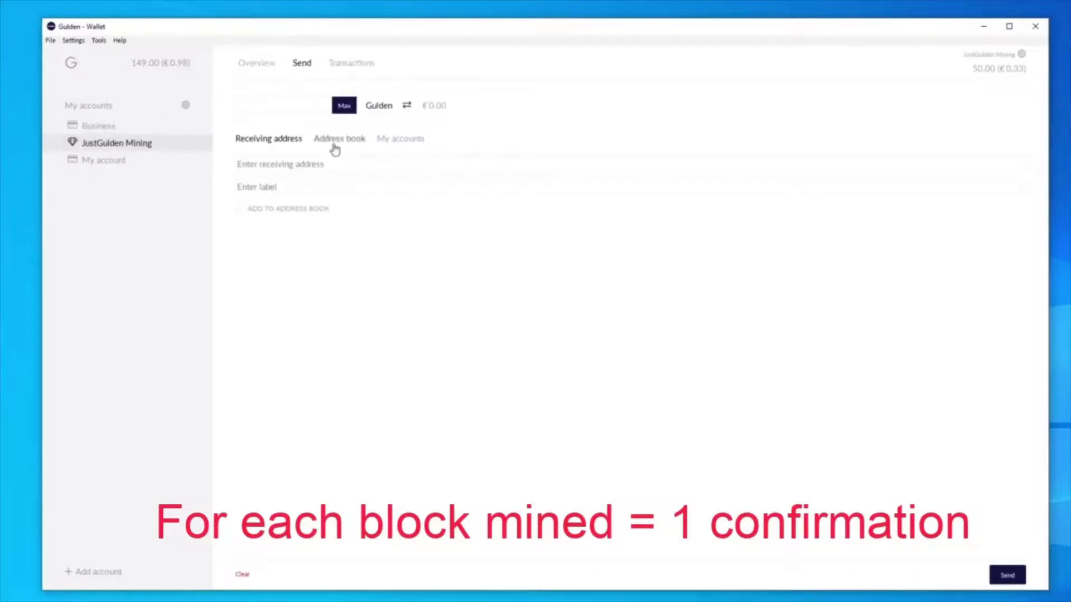
{"action": "left_click", "coordinate": [368, 157]}
{"action": "type", "text": "GJd7JahoRjGuiL4ss2sWnQYZqsk84bmKG2"}
{"action": "left_click", "coordinate": [344, 107]}
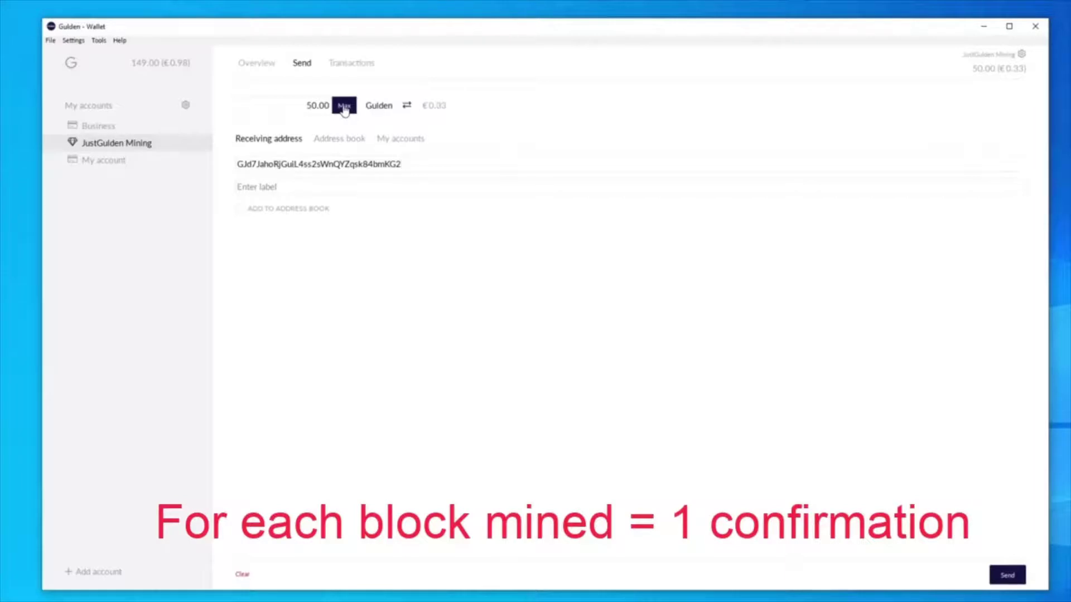
- Send 50.00 NLG to Business, accepting the fee notice and unlocking with the wallet passphrase
{"action": "left_click", "coordinate": [1008, 575]}
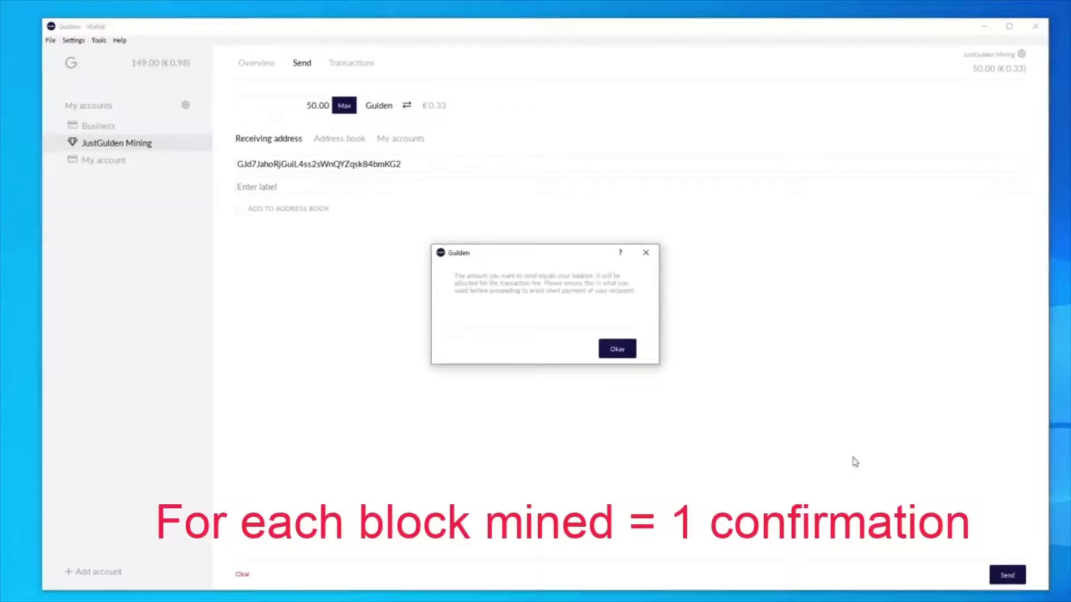
{"action": "left_click", "coordinate": [616, 352]}
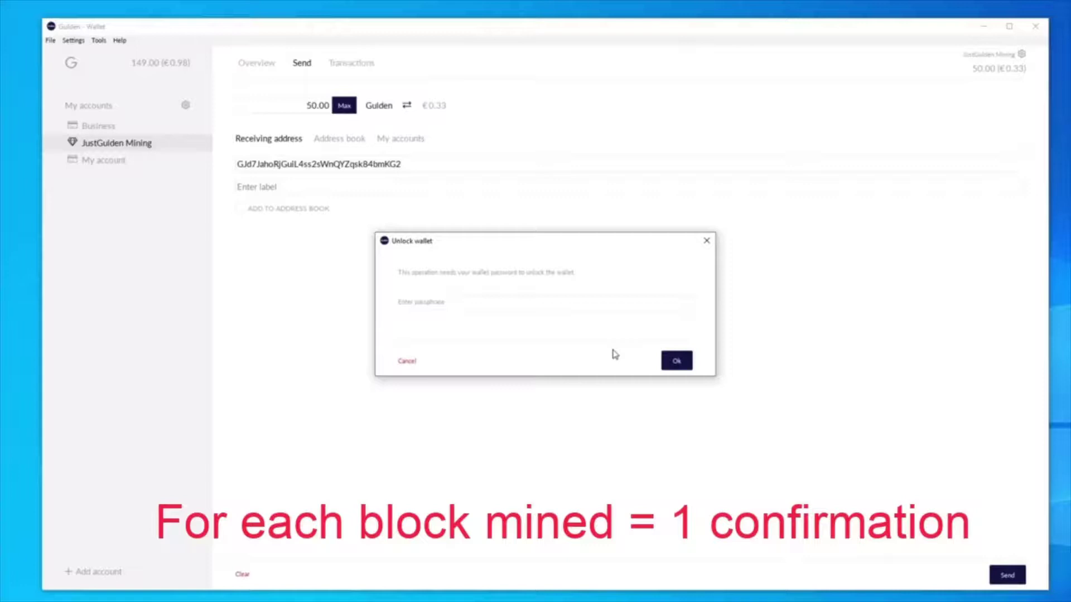
{"action": "type", "text": "*************"}
{"action": "left_click", "coordinate": [664, 366]}
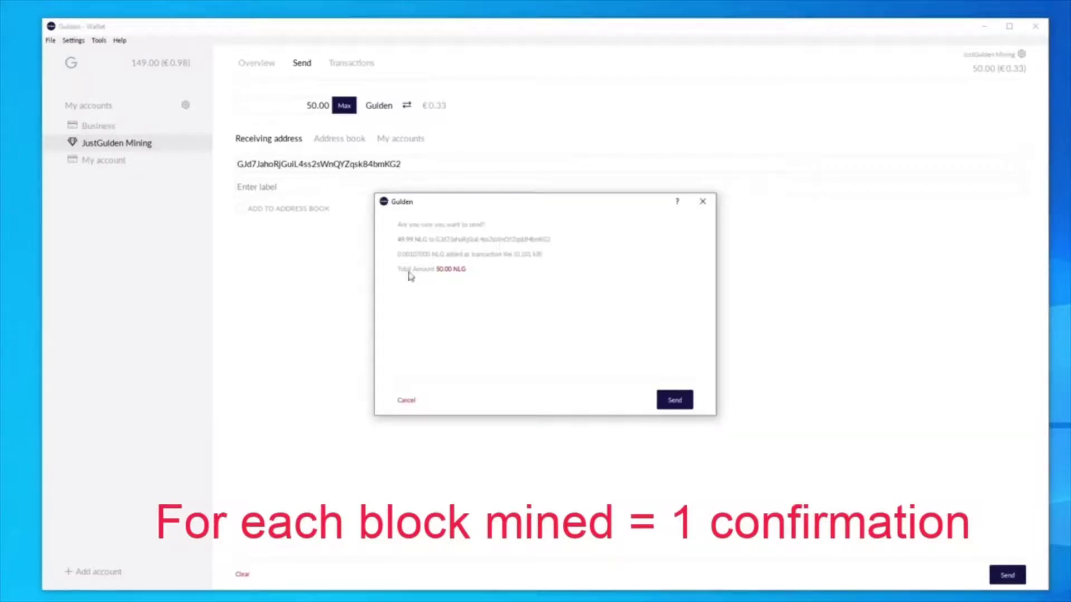
{"action": "left_click", "coordinate": [675, 401]}
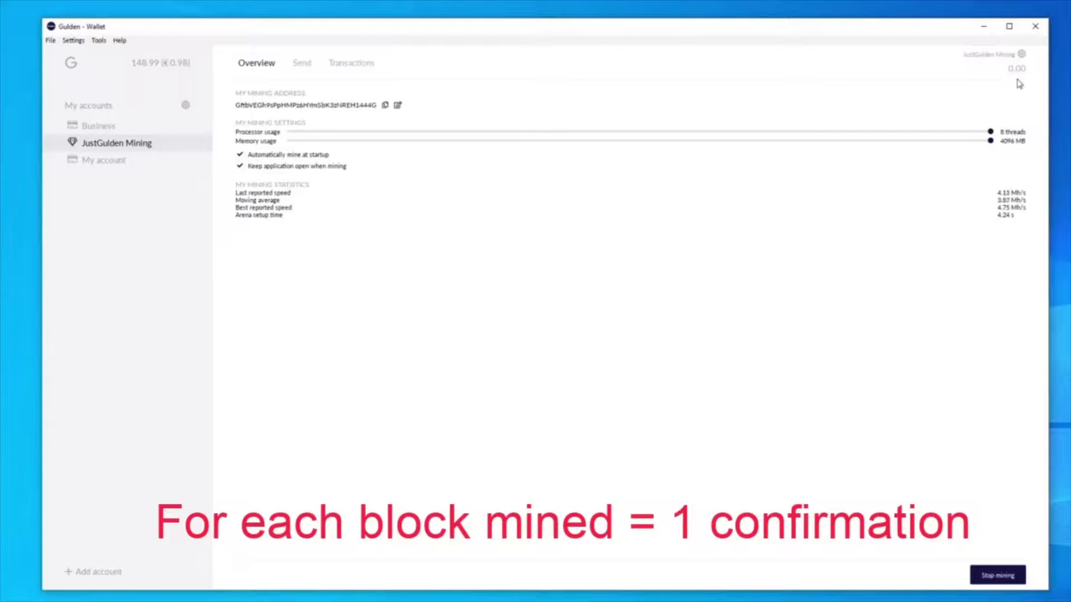
- Review the Business transactions and the 49.99 internal transfer details from JustGulden Mining
{"action": "left_click", "coordinate": [96, 128]}
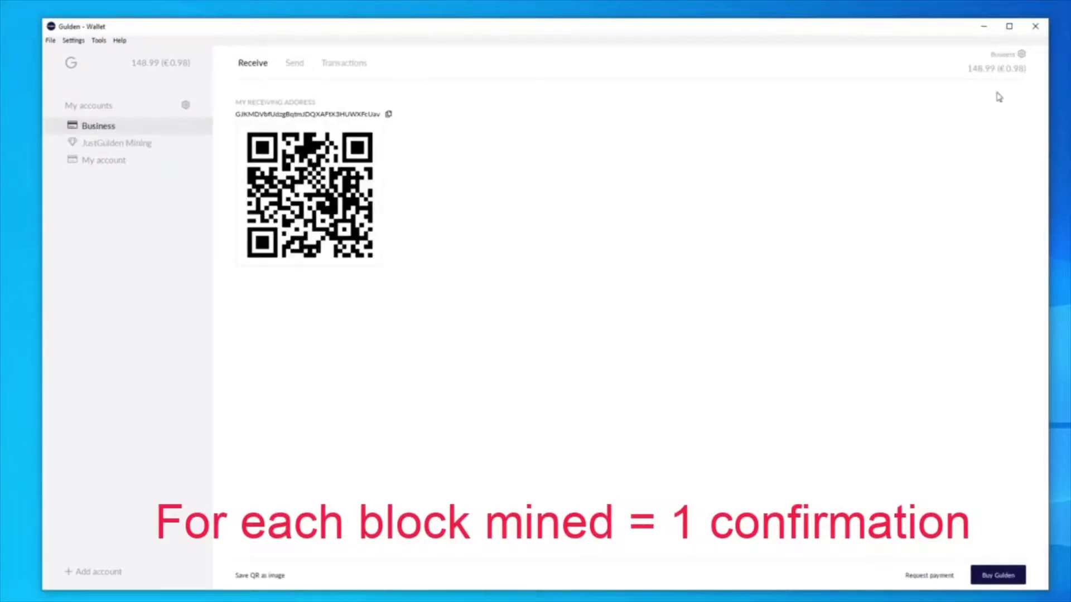
{"action": "left_click", "coordinate": [350, 70]}
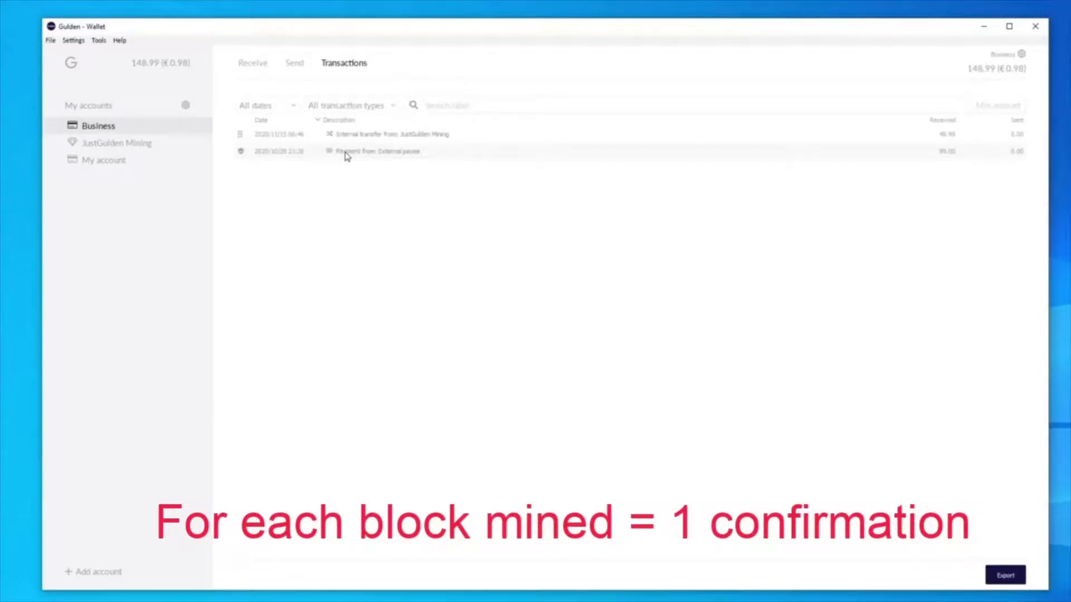
{"action": "double_click", "coordinate": [385, 136]}
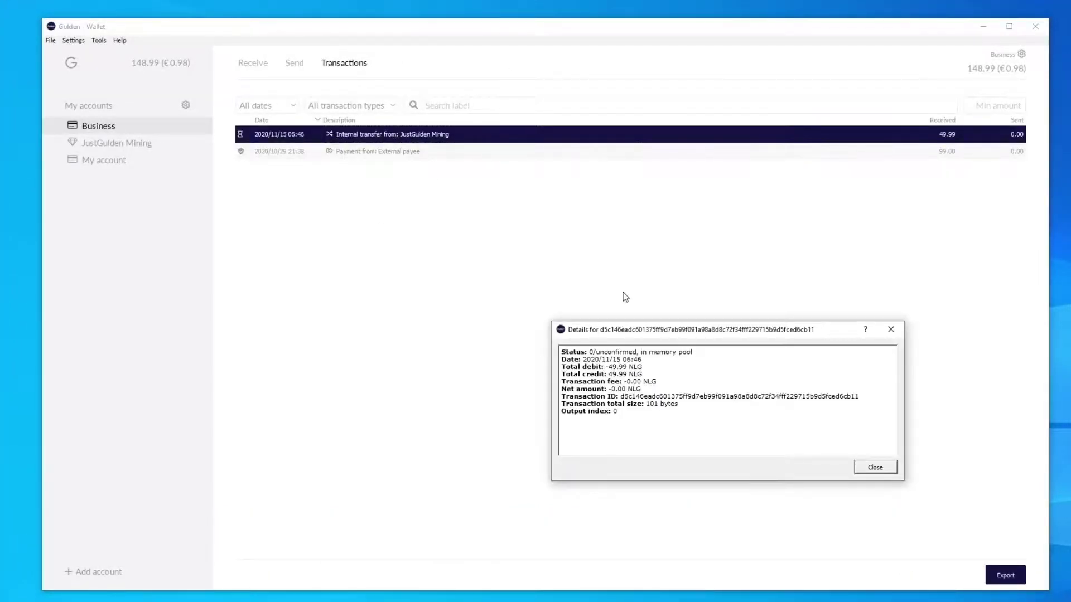
{"action": "left_click", "coordinate": [875, 467]}
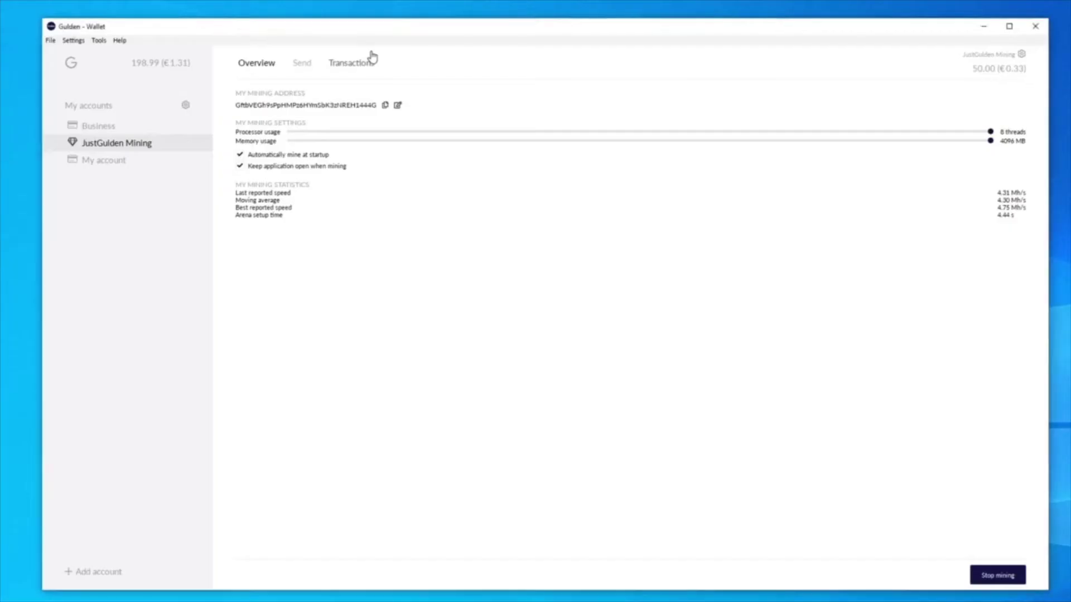
{"action": "left_click", "coordinate": [371, 53]}
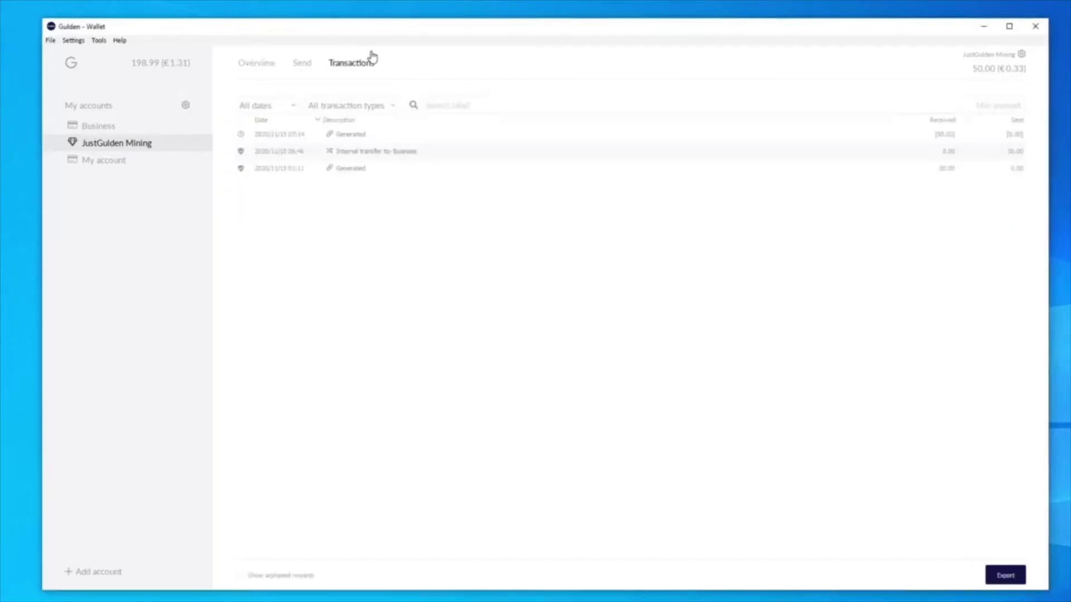
{"action": "double_click", "coordinate": [358, 139]}
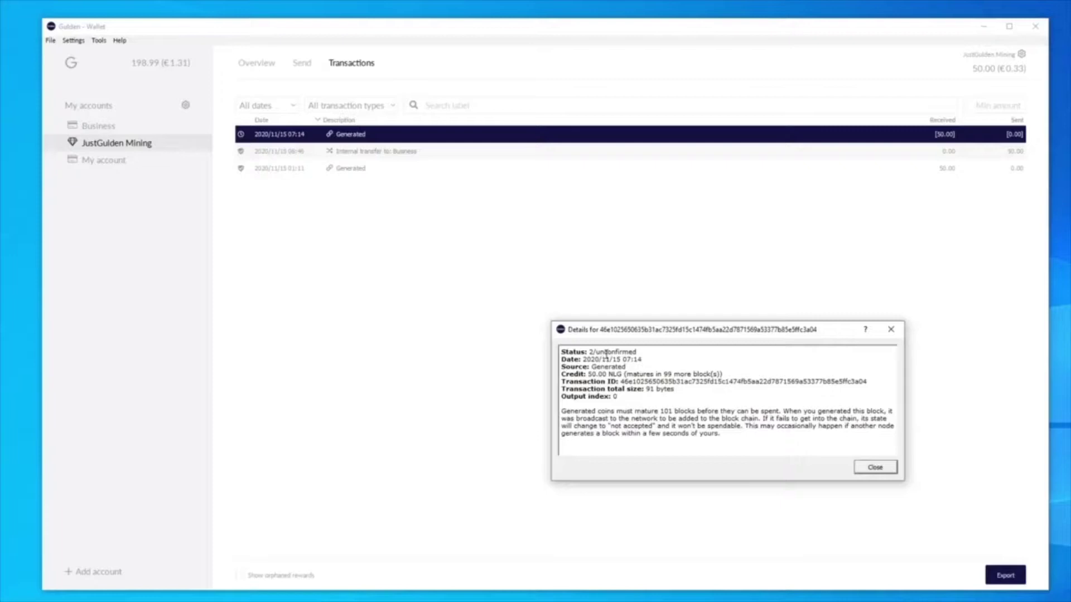
{"action": "left_click", "coordinate": [864, 469]}
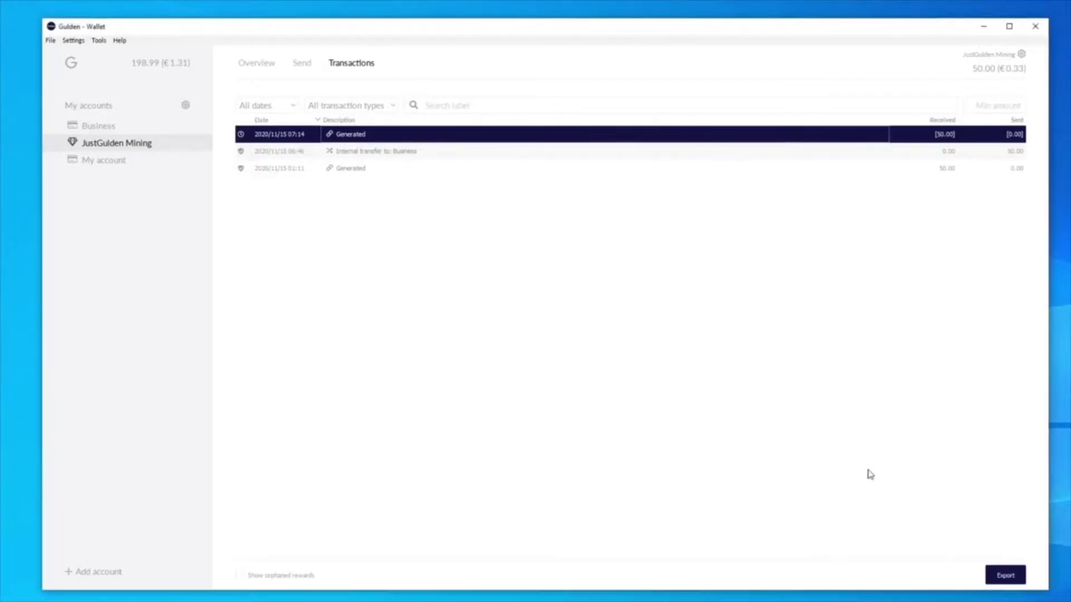
{"action": "double_click", "coordinate": [399, 139]}
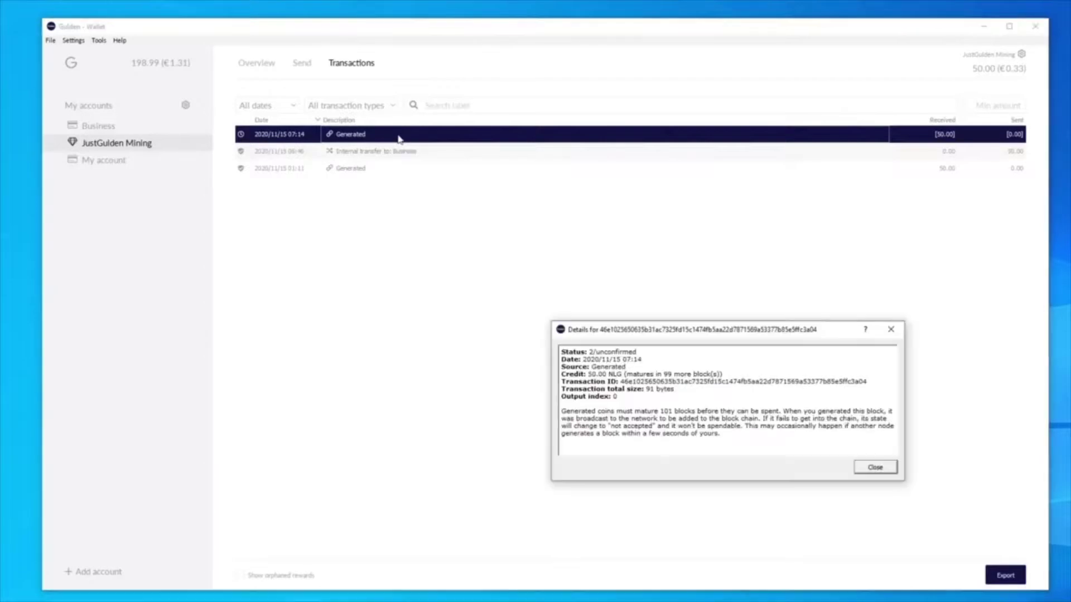
{"action": "left_click", "coordinate": [875, 468]}
- Display the Business account's receiving address for copying
{"action": "left_click", "coordinate": [272, 69]}
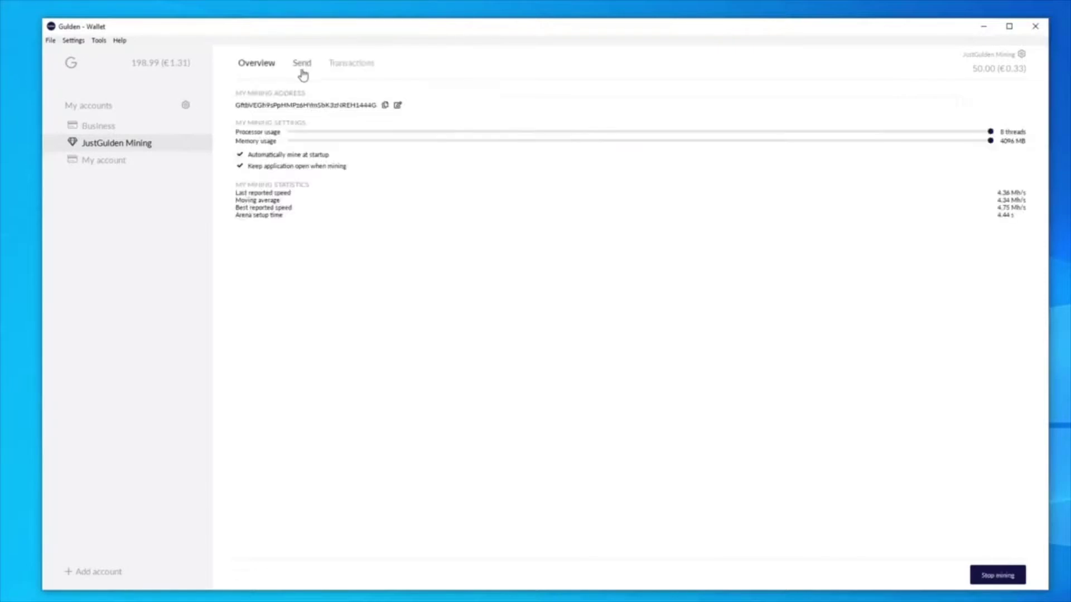
{"action": "left_click", "coordinate": [301, 70]}
{"action": "left_click", "coordinate": [89, 125]}
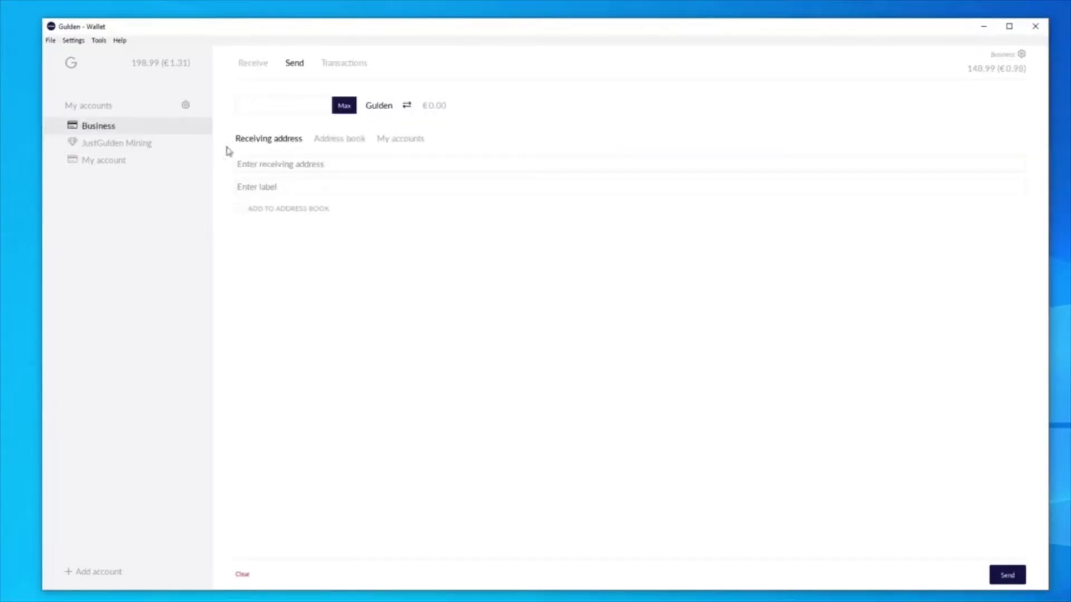
{"action": "left_click", "coordinate": [253, 63]}
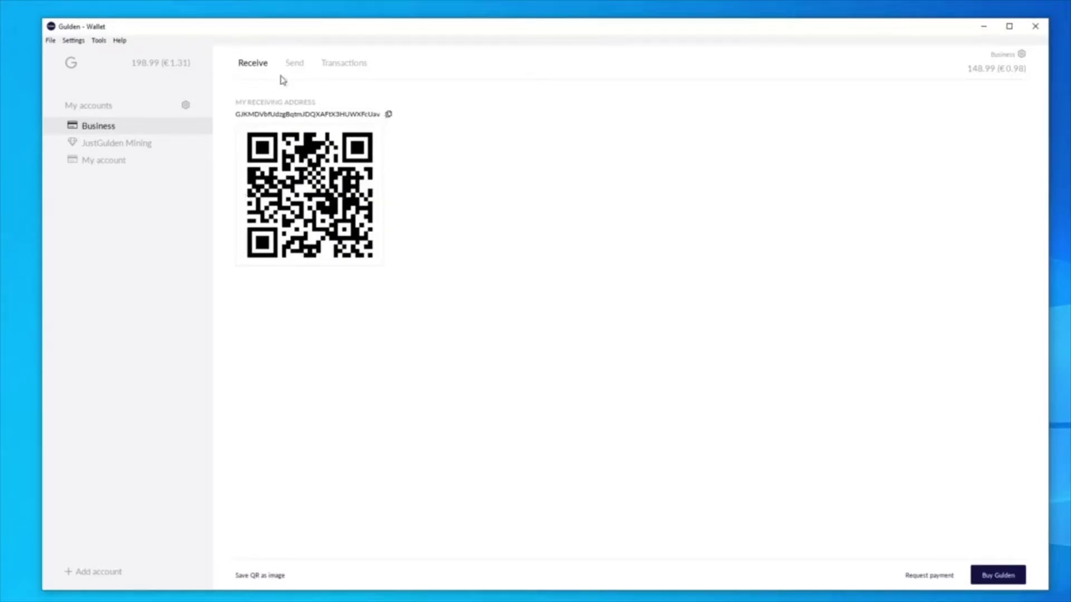
- From JustGulden Mining, paste the Business address, enter amount 50 and attempt to send
{"action": "left_click", "coordinate": [129, 146]}
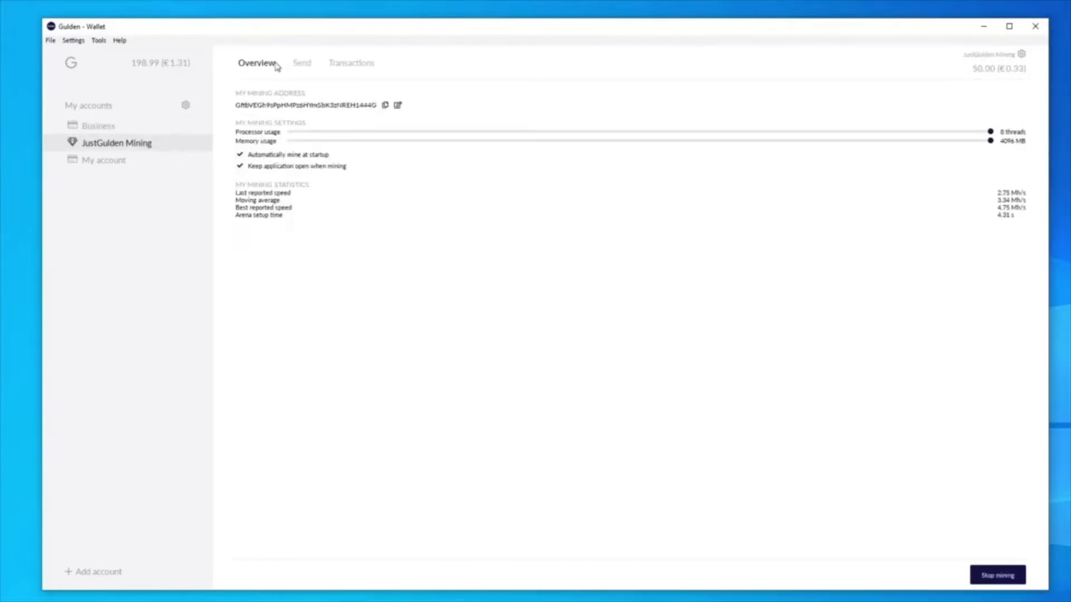
{"action": "left_click", "coordinate": [301, 66]}
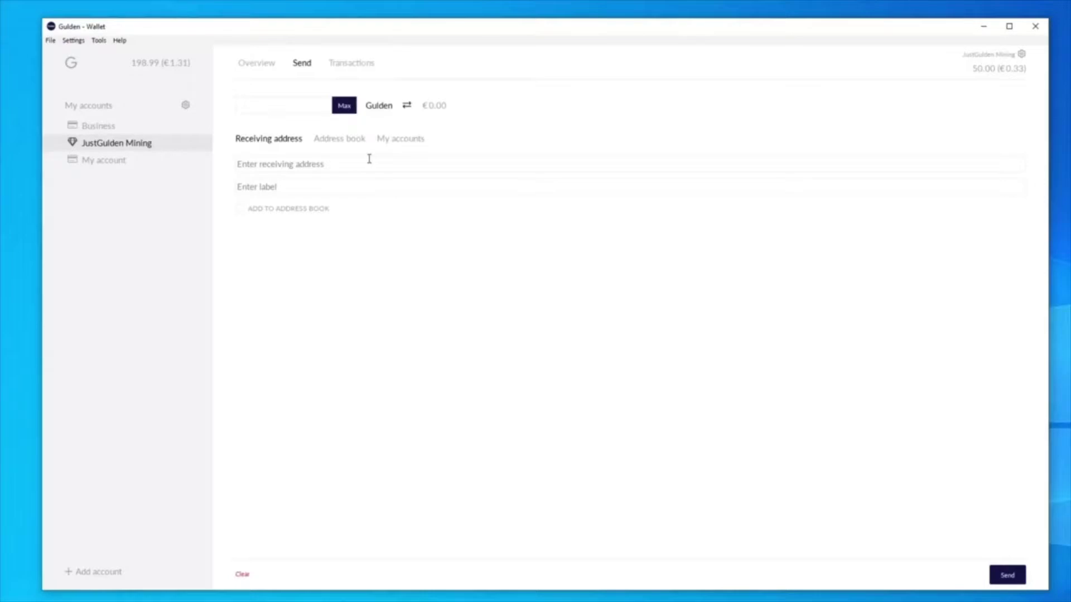
{"action": "type", "text": "GJKMDVbfUdzgBqtmJDQXAFtX3HUWXFcUav"}
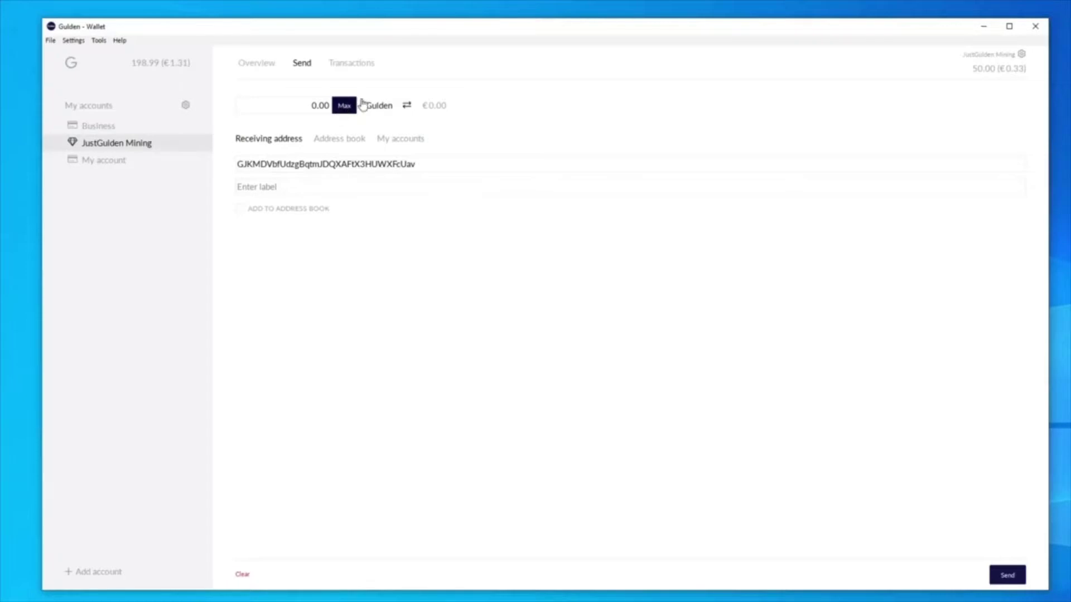
{"action": "double_click", "coordinate": [317, 109]}
{"action": "type", "text": "50"}
{"action": "left_click", "coordinate": [1012, 582]}
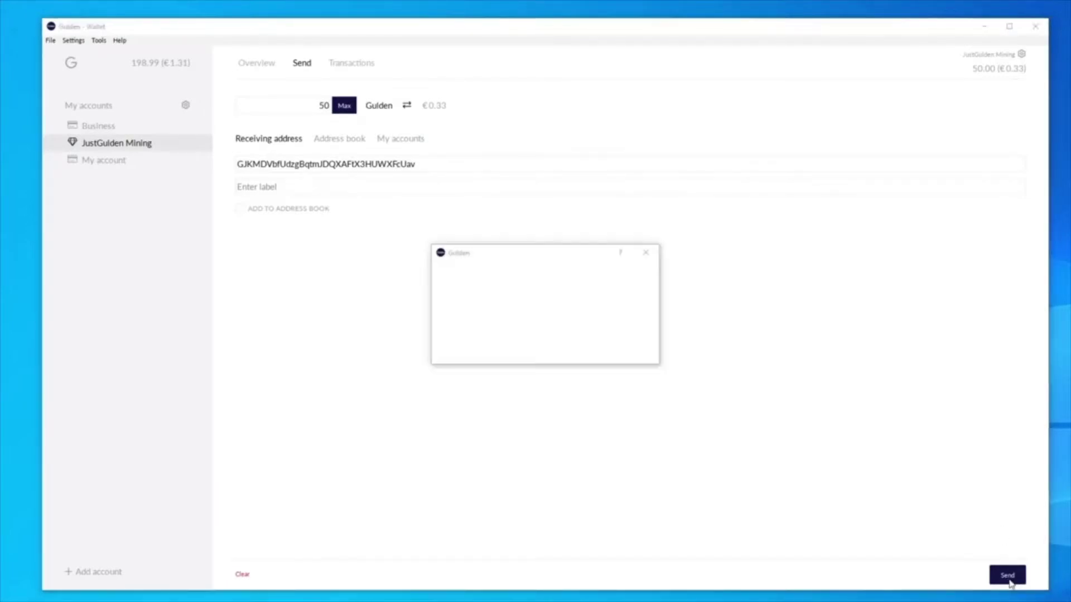